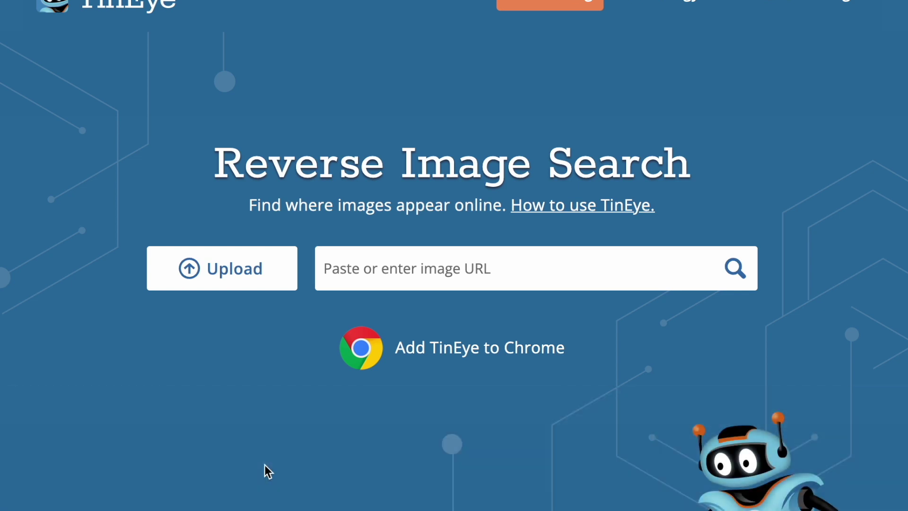
Open TinEye's upload file picker to choose an image for reverse search.
{"action": "left_click", "coordinate": [243, 278]}
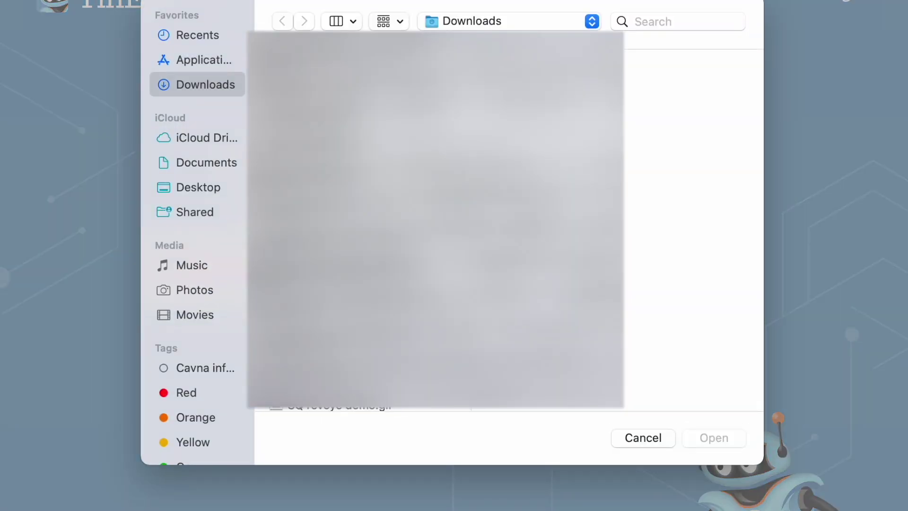
Upload RhouhaniObama.png from Downloads to TinEye to run the reverse image search.
{"action": "key", "text": "Down"}
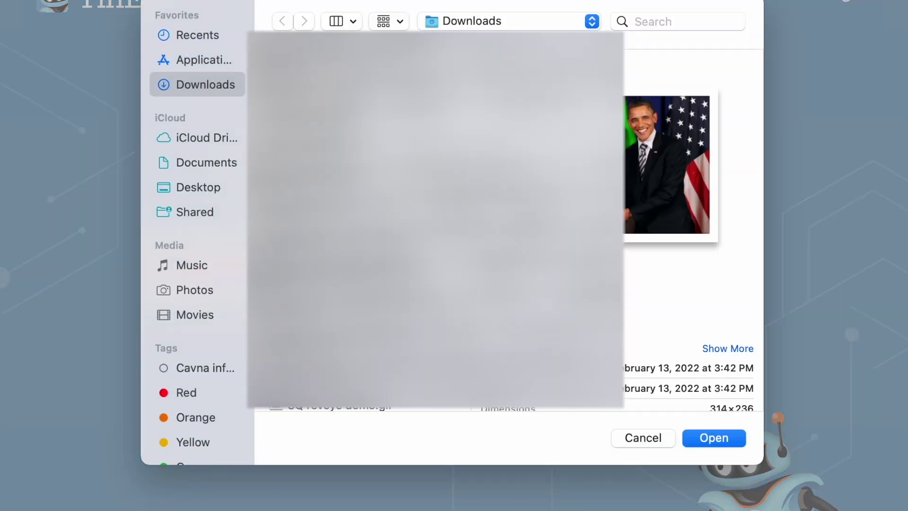
{"action": "left_click", "coordinate": [698, 435]}
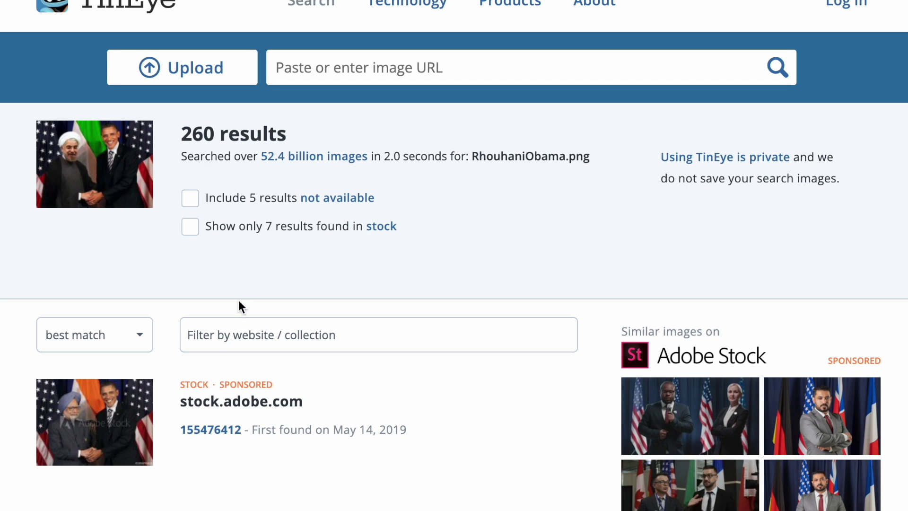
{"action": "scroll", "coordinate": [239, 305], "scroll_direction": "down", "scroll_amount": 4}
{"action": "mouse_move", "coordinate": [131, 260]}
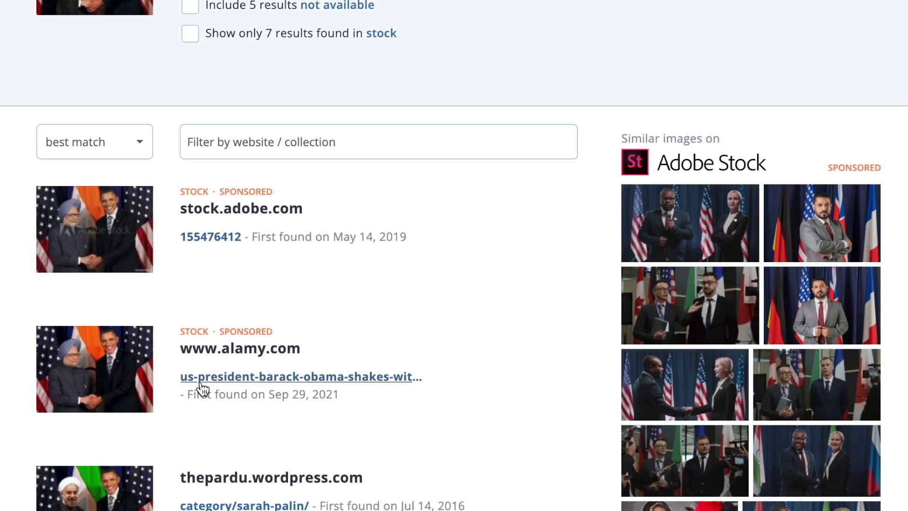
{"action": "scroll", "coordinate": [184, 436], "scroll_direction": "down", "scroll_amount": 2}
{"action": "mouse_move", "coordinate": [115, 312]}
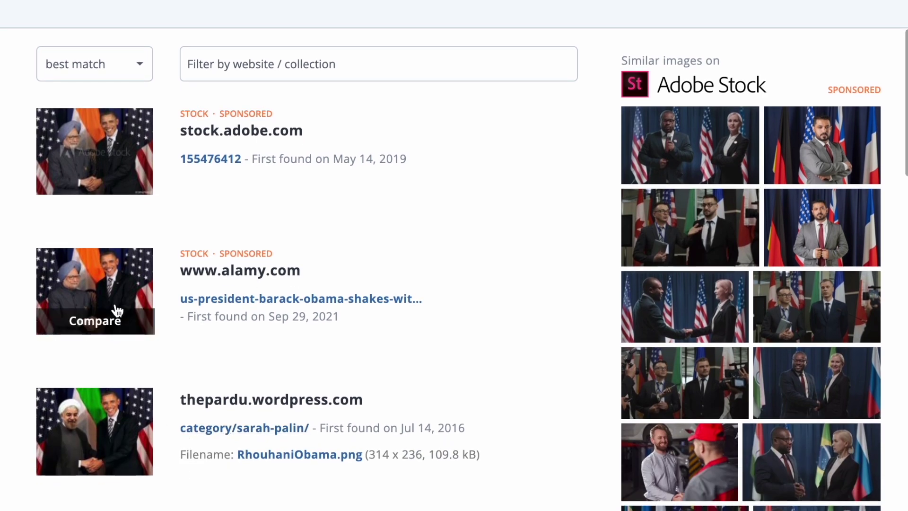
{"action": "left_click", "coordinate": [112, 333]}
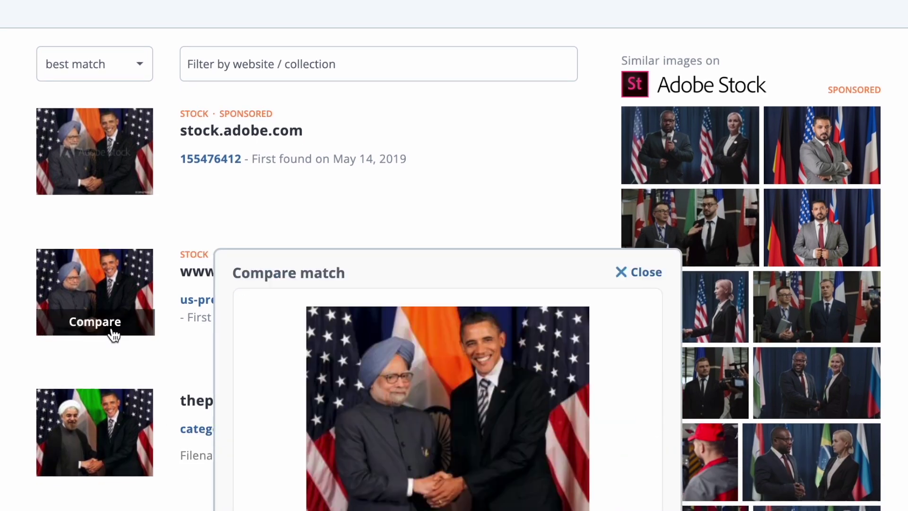
{"action": "scroll", "coordinate": [702, 379], "scroll_direction": "down", "scroll_amount": 3}
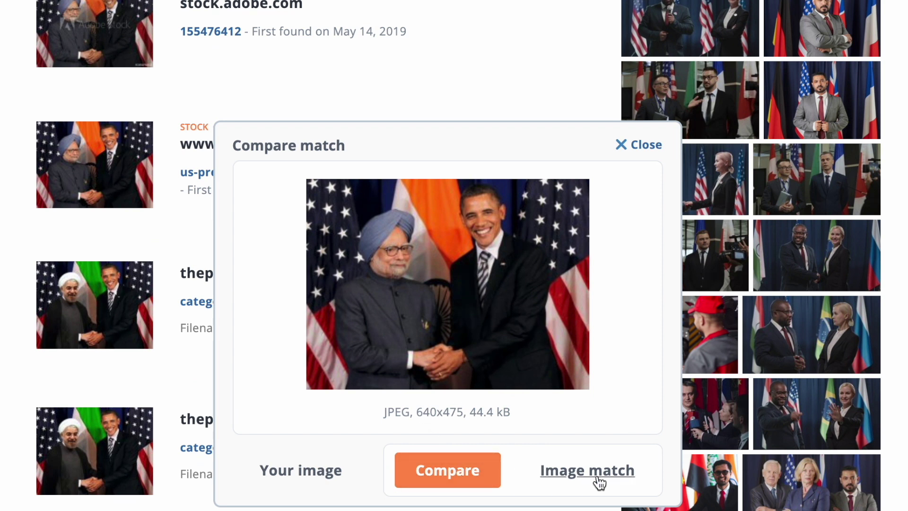
{"action": "left_click", "coordinate": [468, 473]}
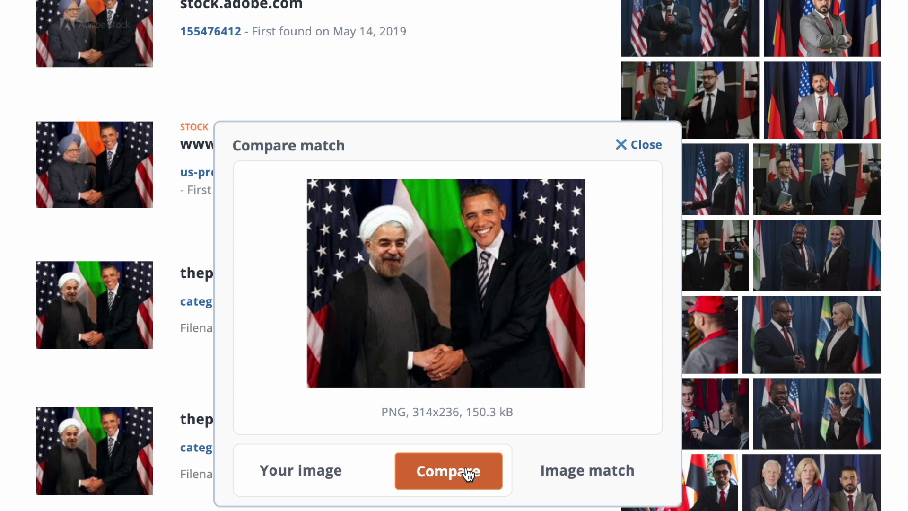
{"action": "left_click", "coordinate": [468, 474]}
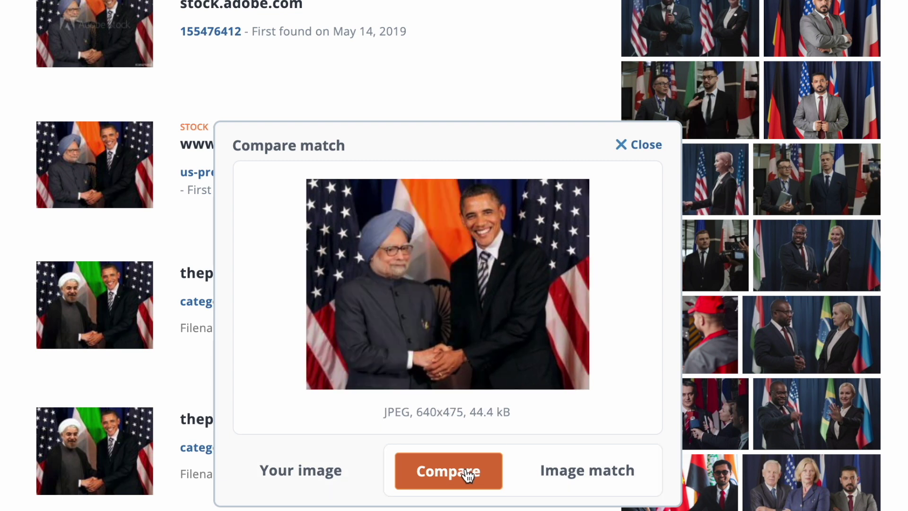
{"action": "left_click", "coordinate": [657, 150]}
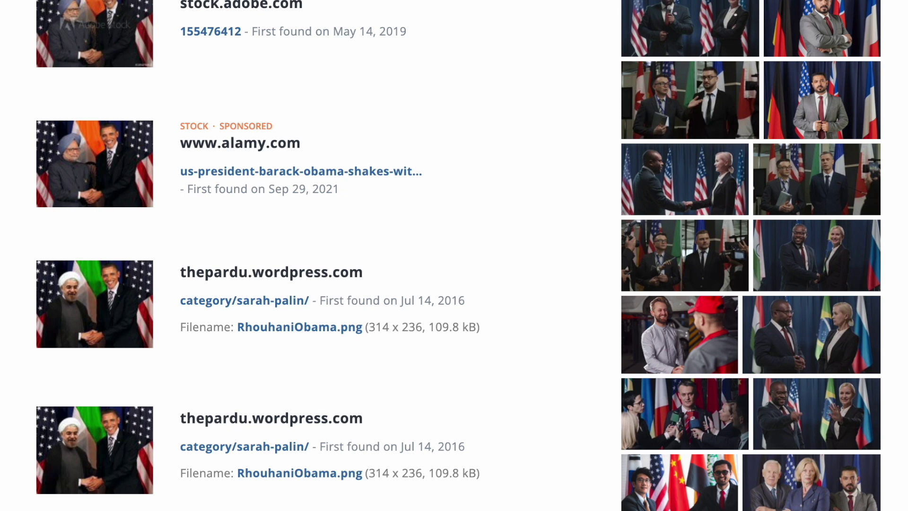
{"action": "key", "text": "ctrl+t"}
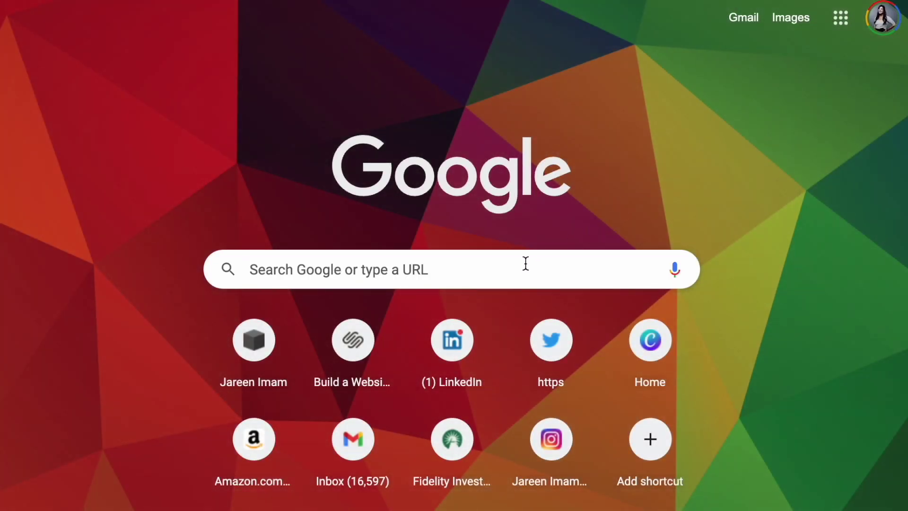
Search Google for 'president obama iranian president'.
{"action": "type", "text": "preside"}
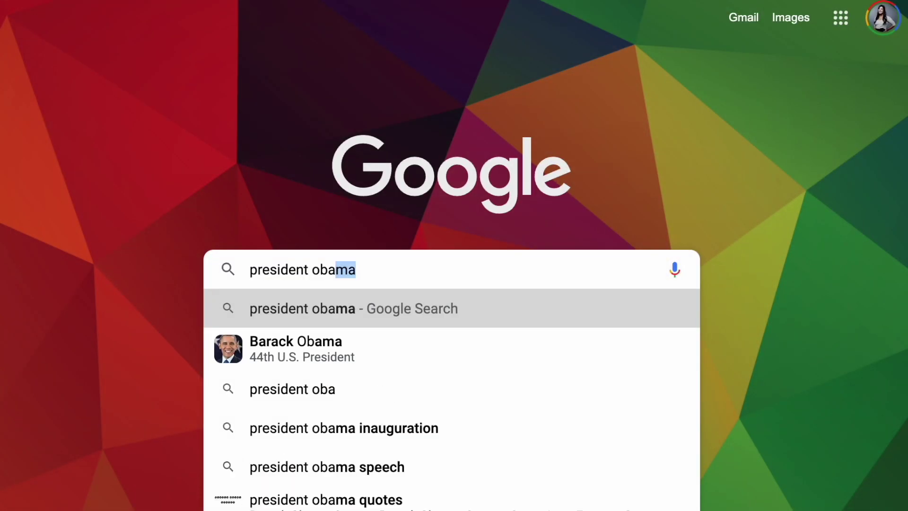
{"action": "type", "text": "ma rho"}
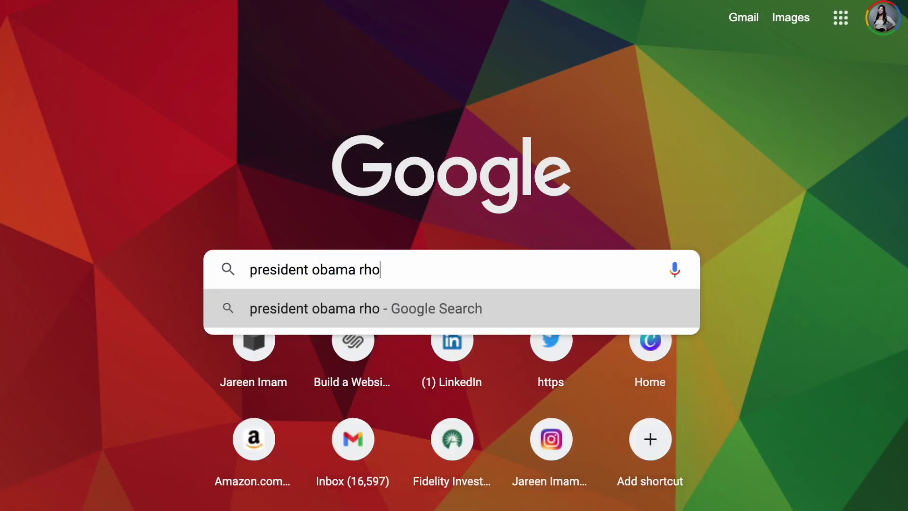
{"action": "key", "text": "BackSpace"}
{"action": "key", "text": "BackSpace"}
{"action": "type", "text": "hou"}
{"action": "key", "text": "BackSpace"}
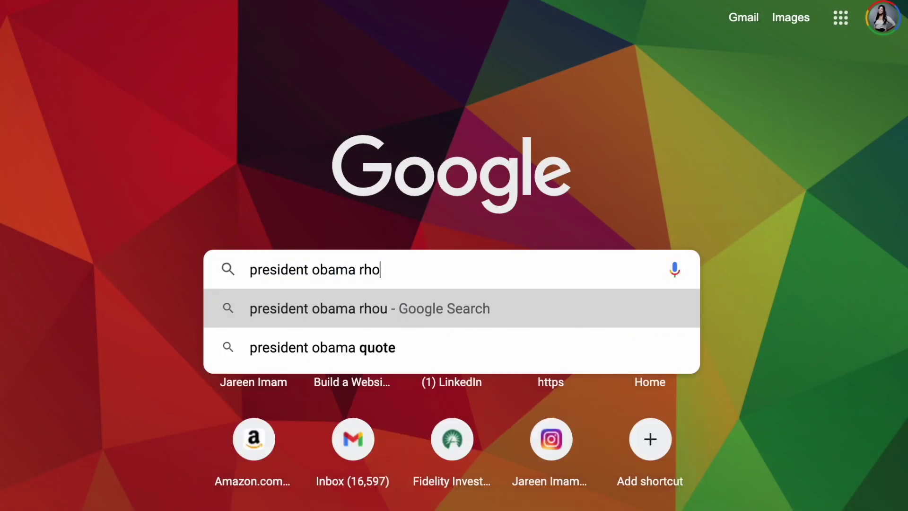
{"action": "key", "text": "BackSpace"}
{"action": "key", "text": "BackSpace"}
{"action": "key", "text": "BackSpace"}
{"action": "type", "text": "iranian presed"}
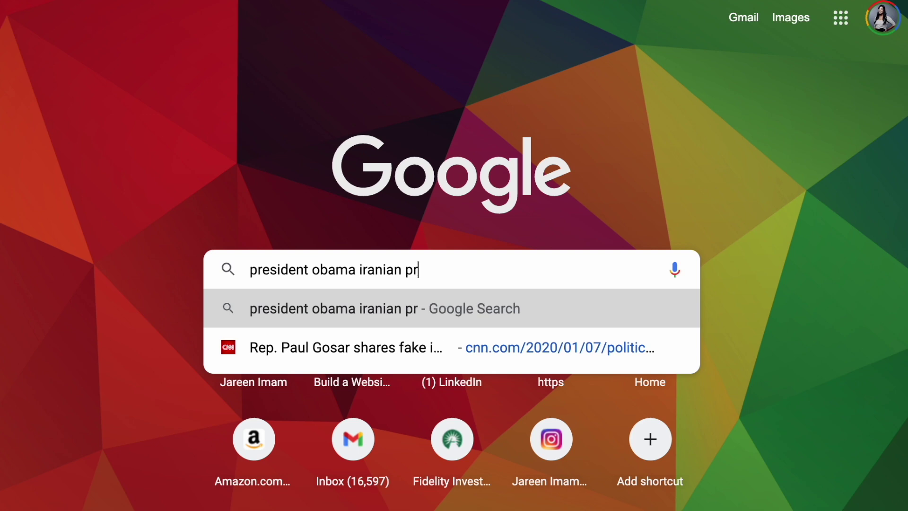
{"action": "key", "text": "BackSpace"}
{"action": "key", "text": "BackSpace"}
{"action": "type", "text": "ident"}
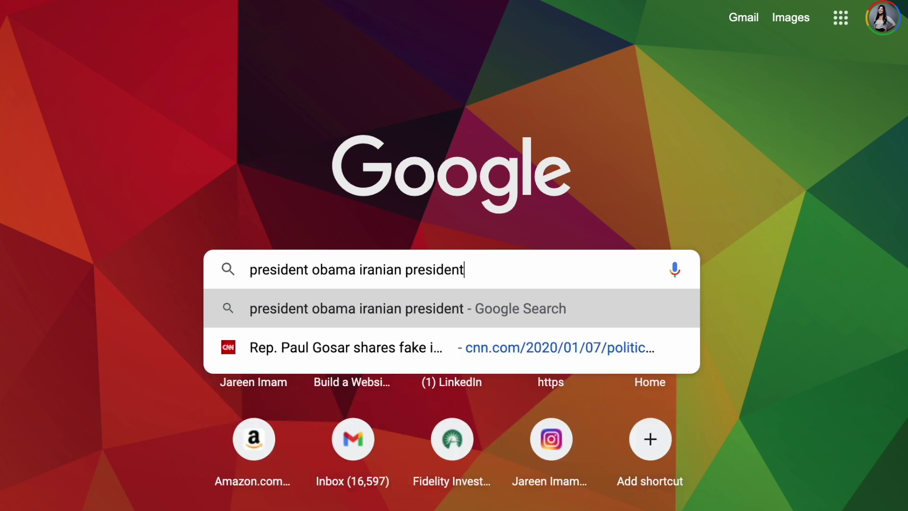
{"action": "key", "text": "Return"}
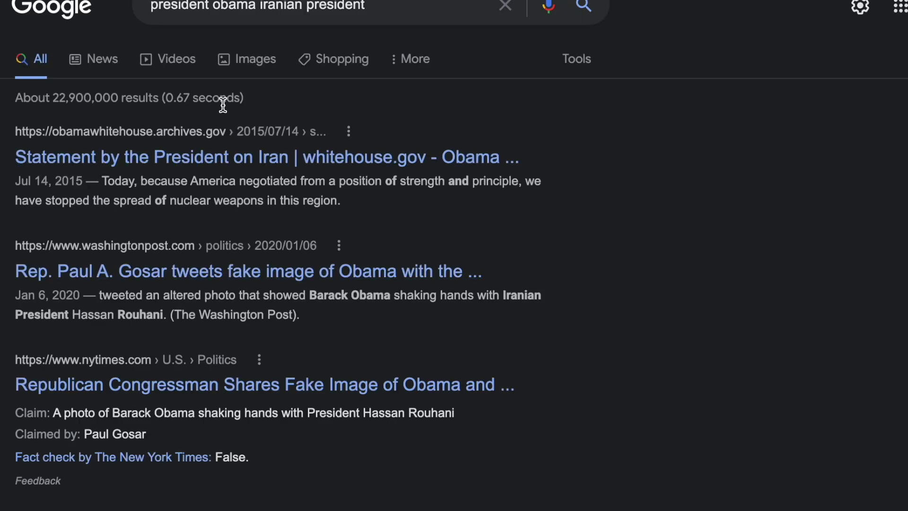
Preview FactCheck.org's 'Obama-Rouhani Photo Is Not Real' image in Google Images results.
{"action": "left_click", "coordinate": [249, 61]}
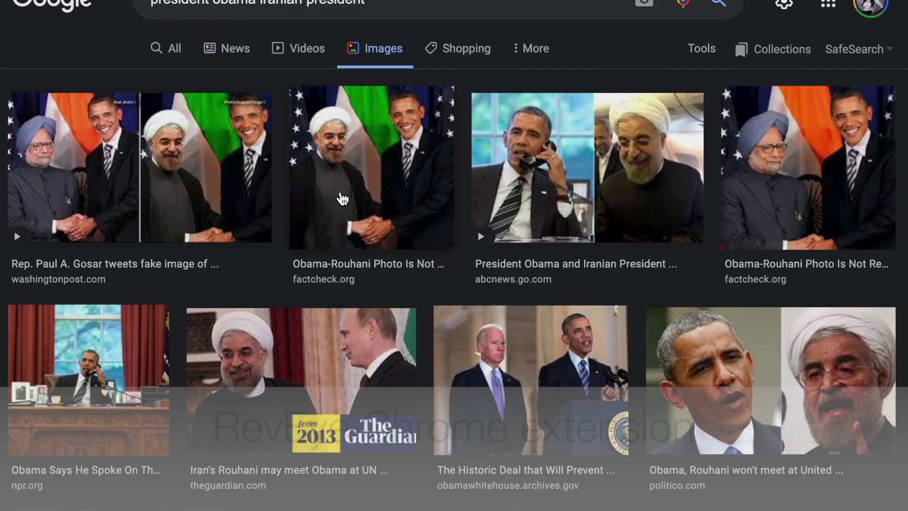
{"action": "left_click", "coordinate": [342, 198]}
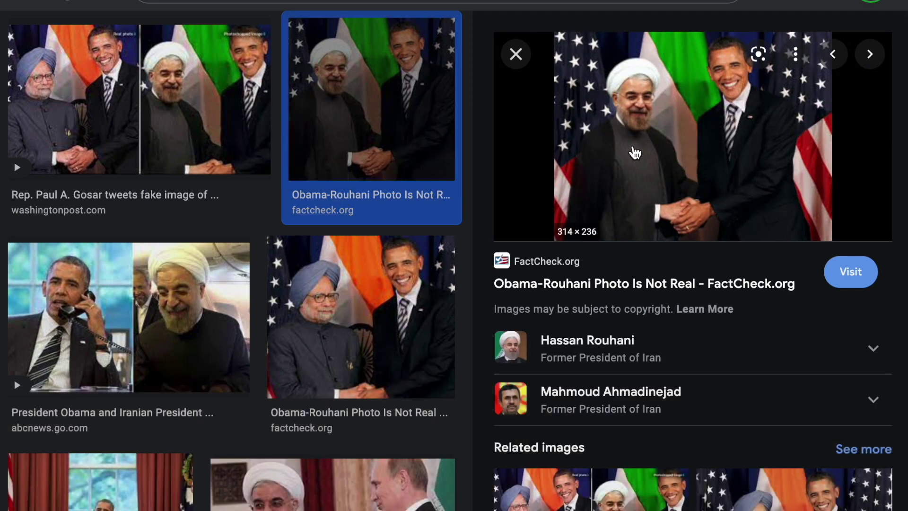
{"action": "right_click", "coordinate": [634, 151]}
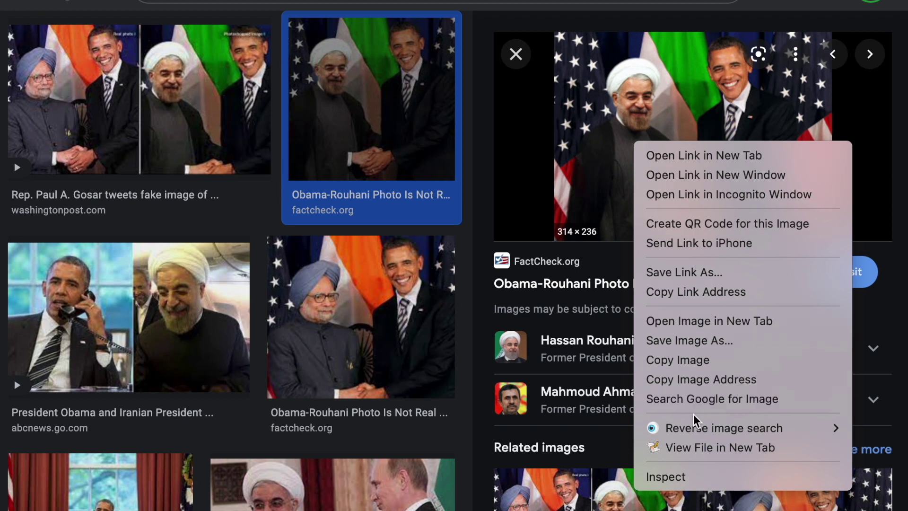
Reverse-search the previewed handshake photo with Bing image match.
{"action": "mouse_move", "coordinate": [695, 429]}
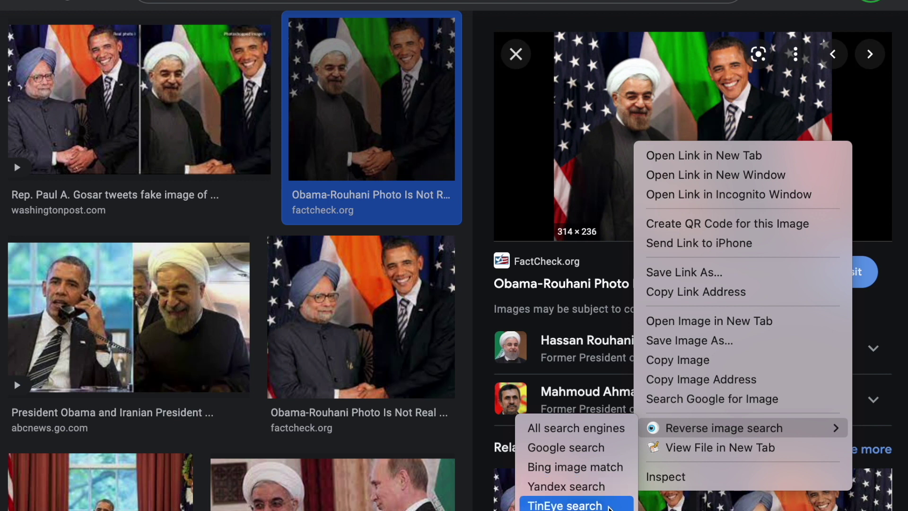
{"action": "left_click", "coordinate": [600, 476]}
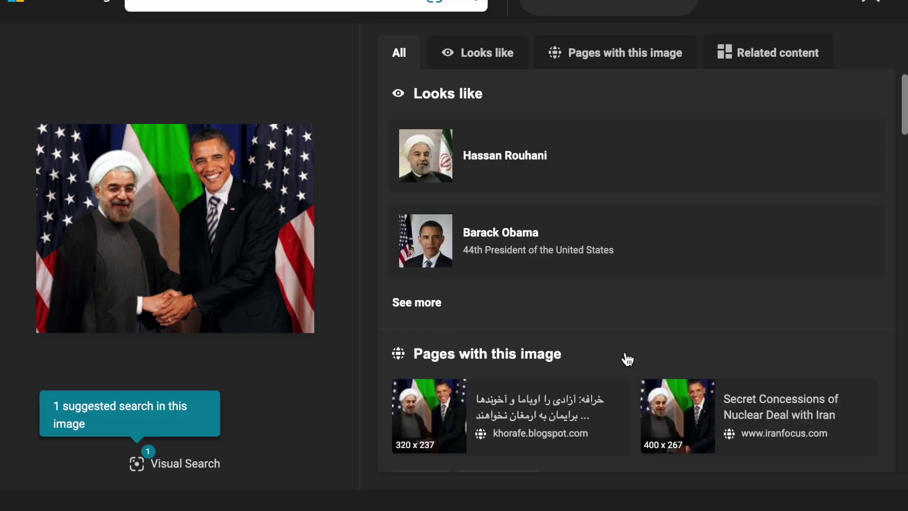
{"action": "scroll", "coordinate": [626, 359], "scroll_direction": "down", "scroll_amount": 2}
{"action": "scroll", "coordinate": [628, 359], "scroll_direction": "up", "scroll_amount": 2}
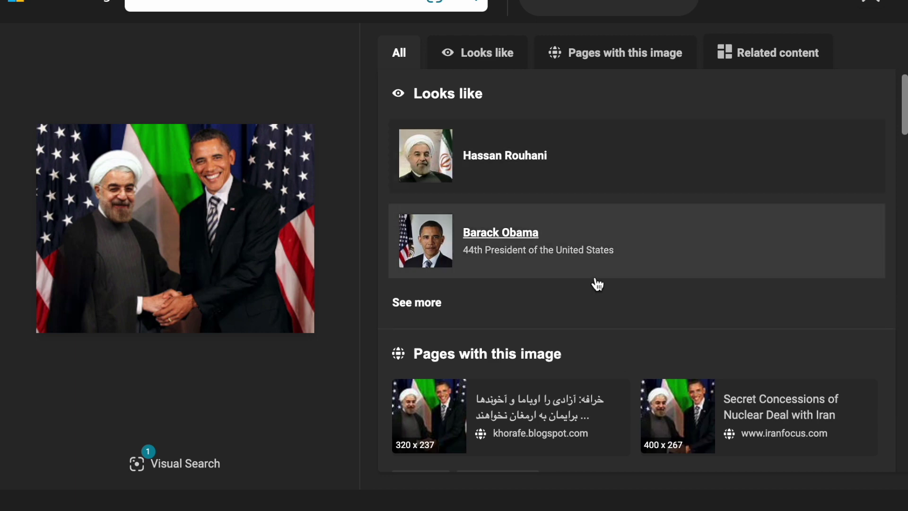
{"action": "scroll", "coordinate": [599, 320], "scroll_direction": "down", "scroll_amount": 3}
{"action": "scroll", "coordinate": [599, 320], "scroll_direction": "down", "scroll_amount": 2}
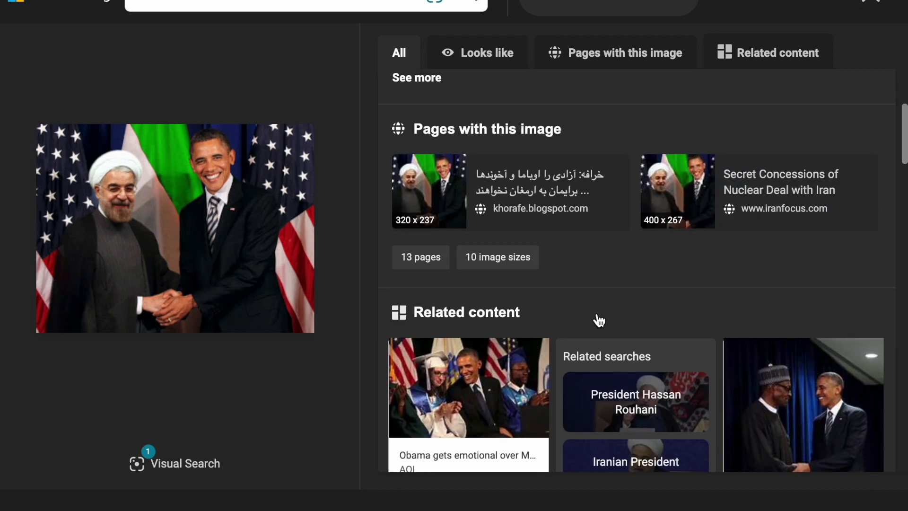
{"action": "scroll", "coordinate": [599, 321], "scroll_direction": "down", "scroll_amount": 5}
{"action": "scroll", "coordinate": [599, 320], "scroll_direction": "down", "scroll_amount": 5}
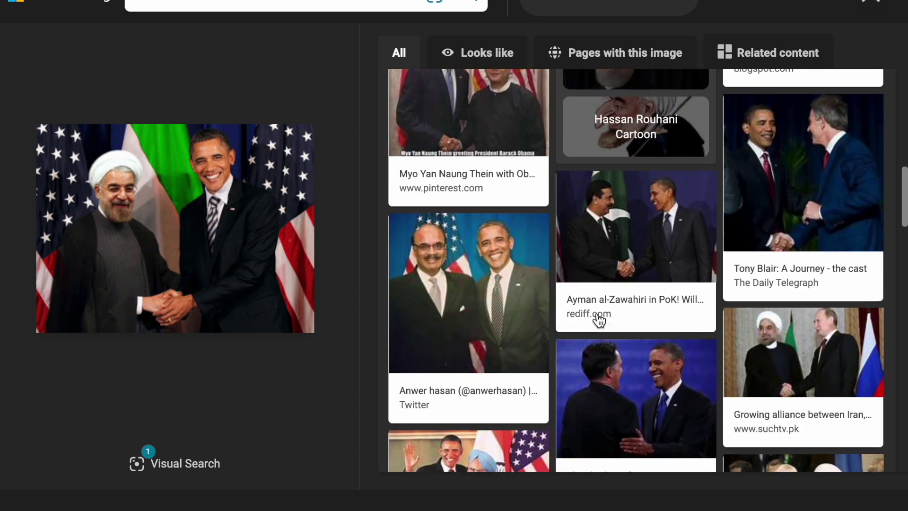
{"action": "scroll", "coordinate": [599, 320], "scroll_direction": "down", "scroll_amount": 6}
{"action": "scroll", "coordinate": [599, 320], "scroll_direction": "down", "scroll_amount": 10}
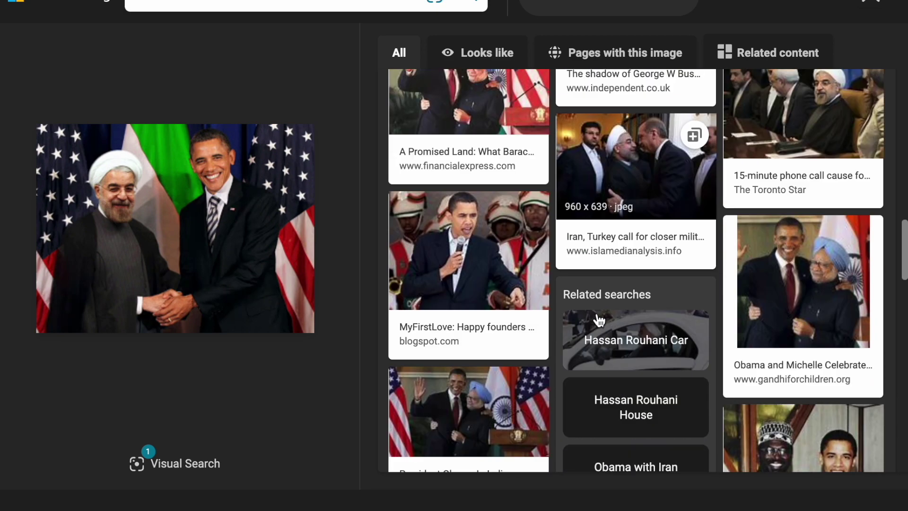
{"action": "scroll", "coordinate": [599, 320], "scroll_direction": "up", "scroll_amount": 15}
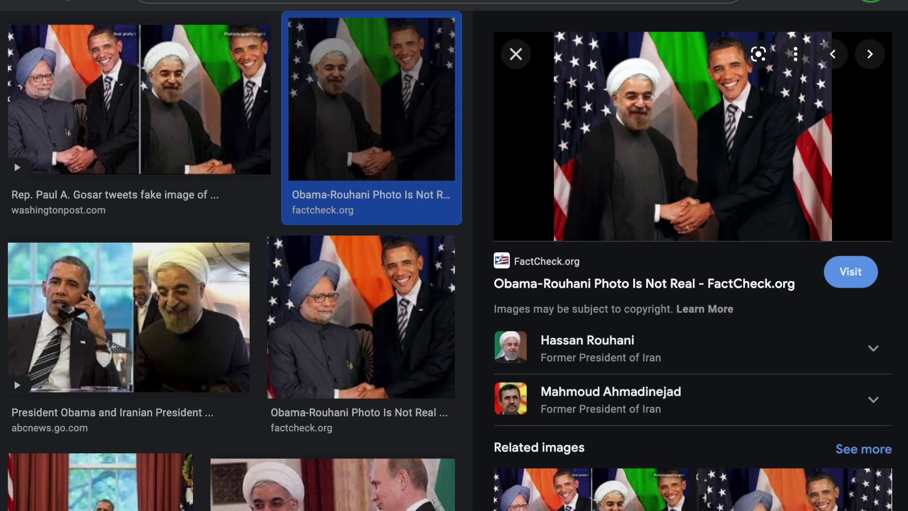
Reverse-search the FactCheck.org handshake photo with Yandex search.
{"action": "right_click", "coordinate": [680, 98]}
{"action": "mouse_move", "coordinate": [716, 381]}
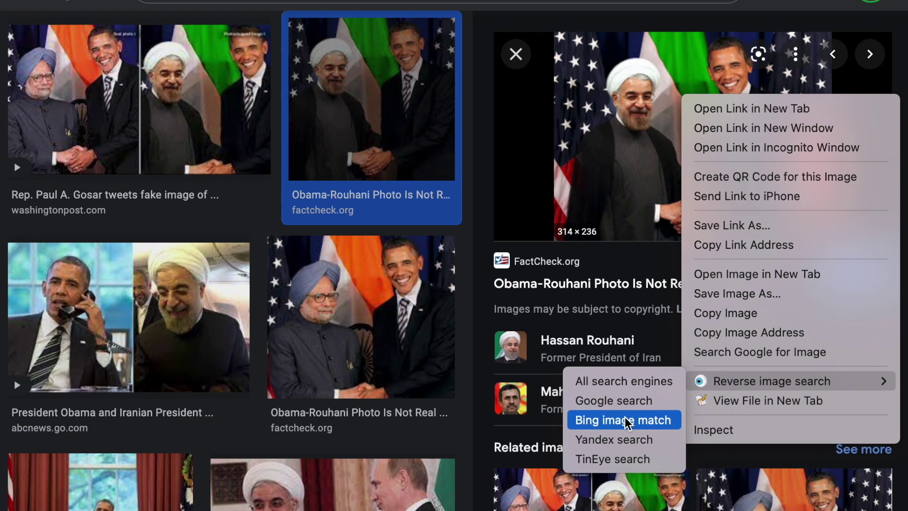
{"action": "left_click", "coordinate": [629, 440]}
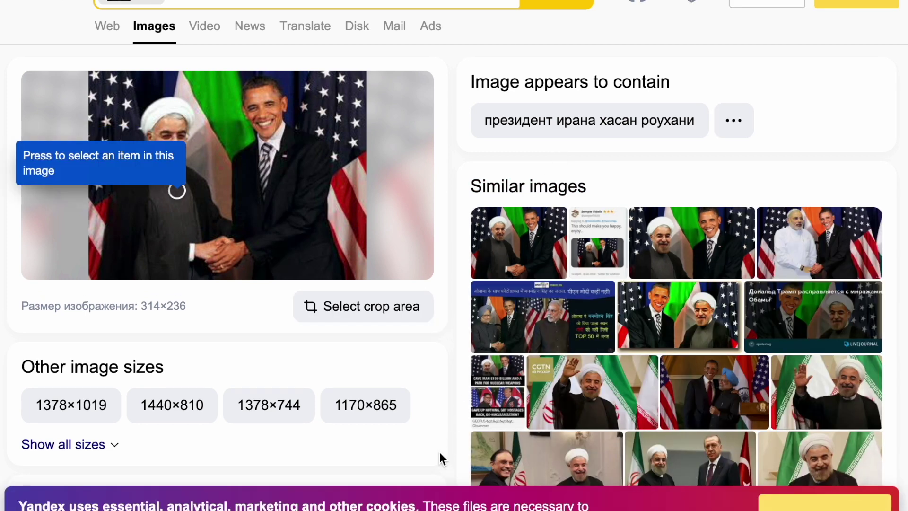
Scroll through Yandex's 'Sites containing information about the image' list and back to the top.
{"action": "scroll", "coordinate": [438, 452], "scroll_direction": "down", "scroll_amount": 3}
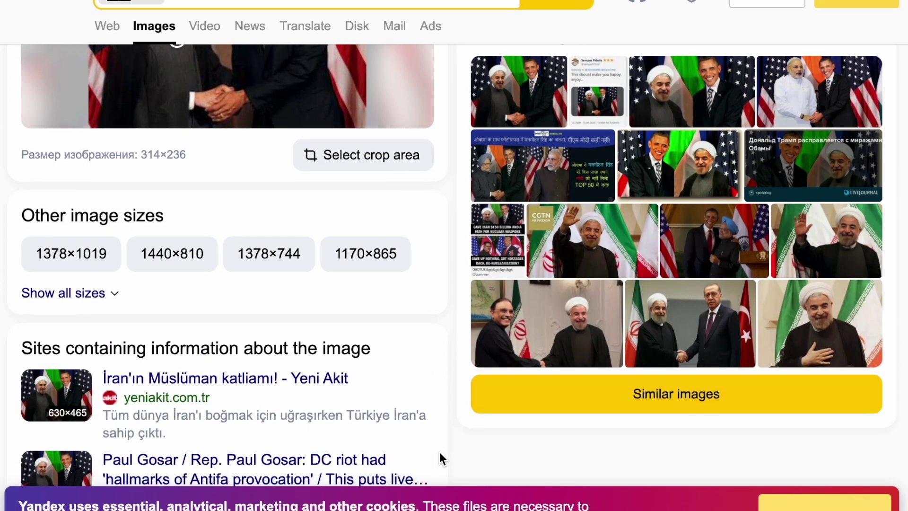
{"action": "scroll", "coordinate": [440, 453], "scroll_direction": "down", "scroll_amount": 3}
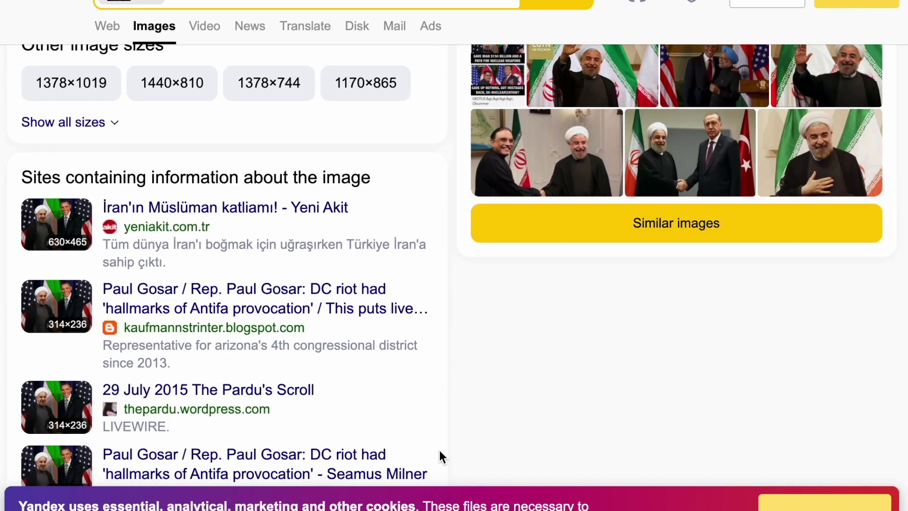
{"action": "scroll", "coordinate": [440, 451], "scroll_direction": "down", "scroll_amount": 5}
{"action": "scroll", "coordinate": [438, 450], "scroll_direction": "down", "scroll_amount": 1}
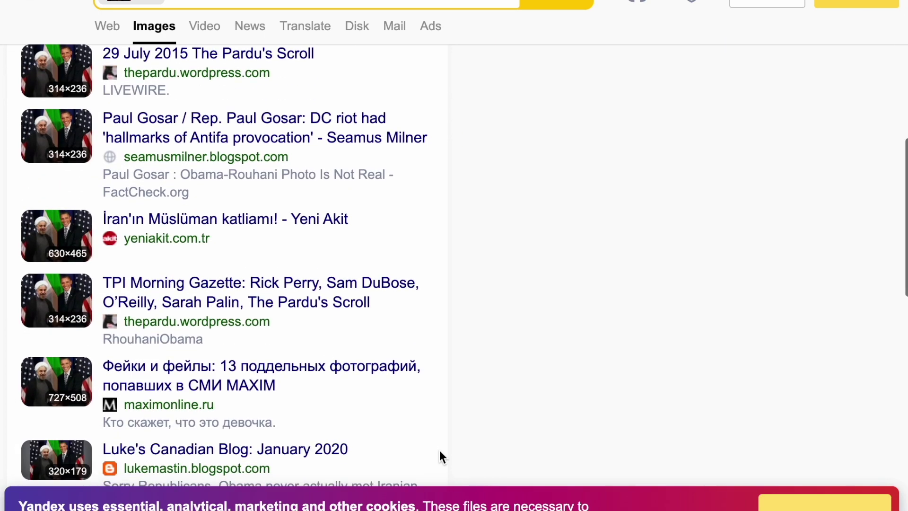
{"action": "scroll", "coordinate": [439, 450], "scroll_direction": "down", "scroll_amount": 2}
{"action": "scroll", "coordinate": [439, 452], "scroll_direction": "down", "scroll_amount": 1}
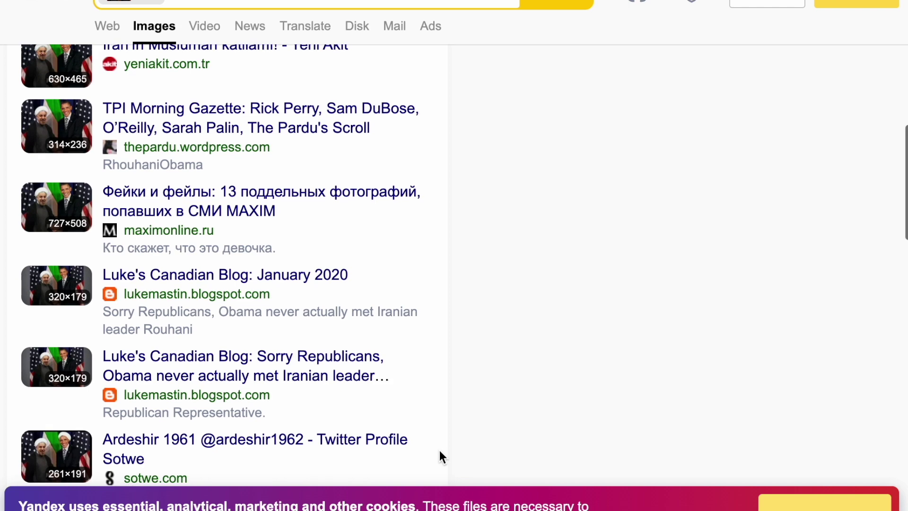
{"action": "scroll", "coordinate": [439, 453], "scroll_direction": "down", "scroll_amount": 3}
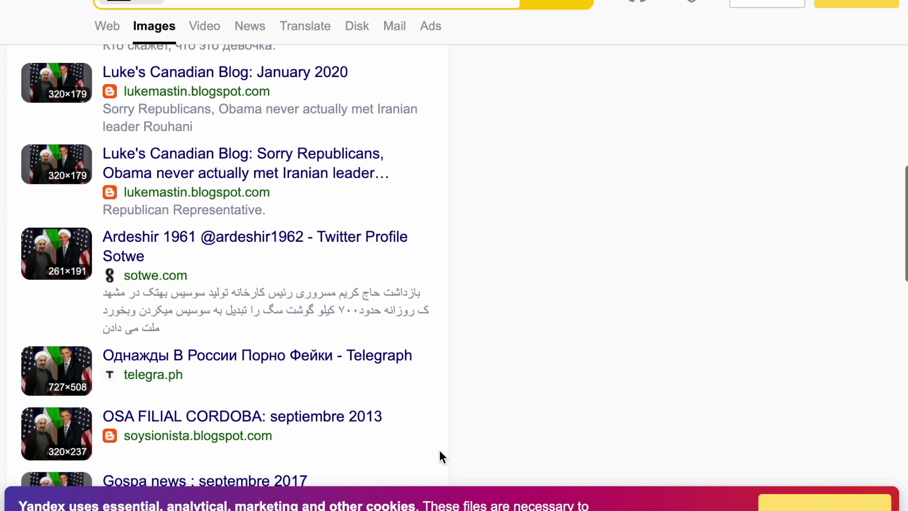
{"action": "scroll", "coordinate": [440, 455], "scroll_direction": "down", "scroll_amount": 3}
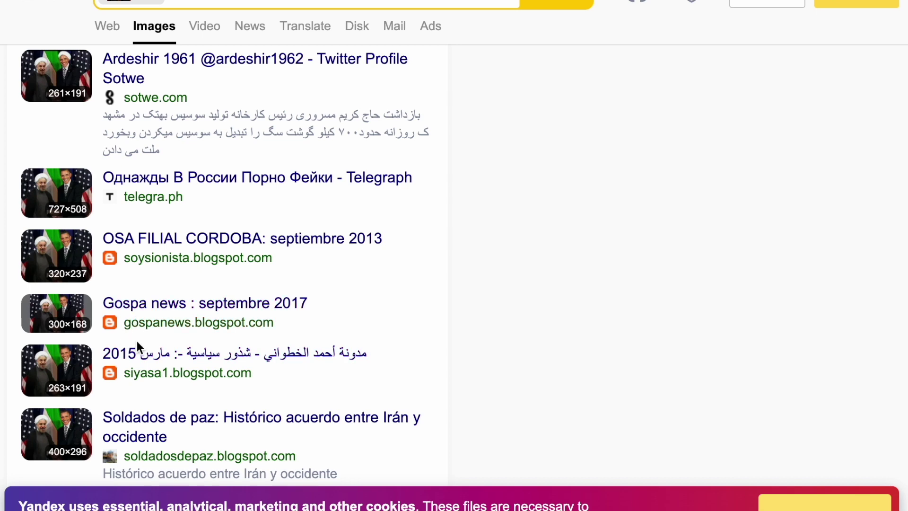
{"action": "scroll", "coordinate": [130, 418], "scroll_direction": "down", "scroll_amount": 3}
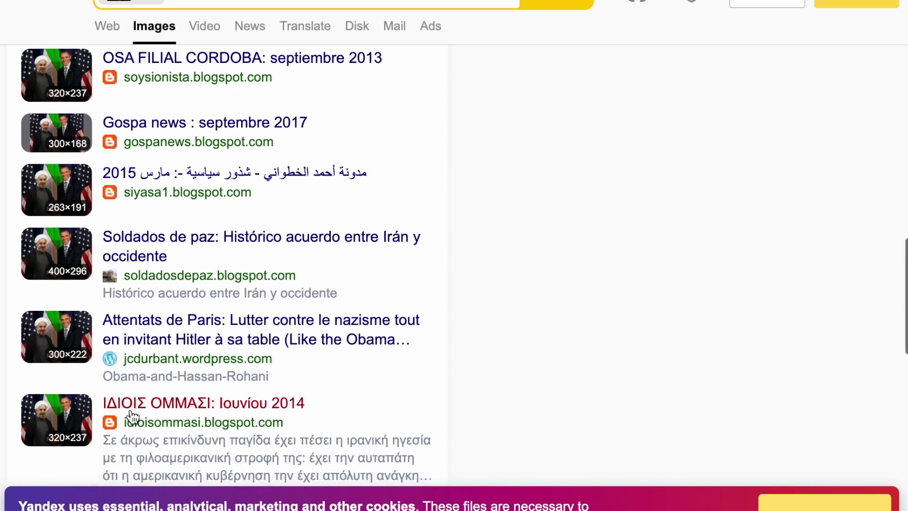
{"action": "scroll", "coordinate": [131, 409], "scroll_direction": "down", "scroll_amount": 5}
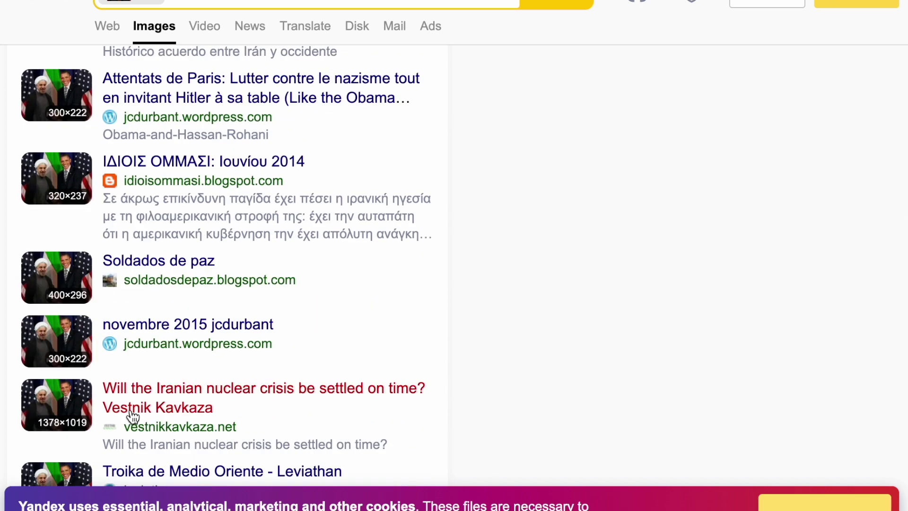
{"action": "scroll", "coordinate": [132, 415], "scroll_direction": "down", "scroll_amount": 4}
{"action": "scroll", "coordinate": [132, 411], "scroll_direction": "down", "scroll_amount": 2}
{"action": "scroll", "coordinate": [131, 409], "scroll_direction": "down", "scroll_amount": 1}
{"action": "scroll", "coordinate": [131, 409], "scroll_direction": "down", "scroll_amount": 3}
{"action": "scroll", "coordinate": [130, 410], "scroll_direction": "up", "scroll_amount": 20}
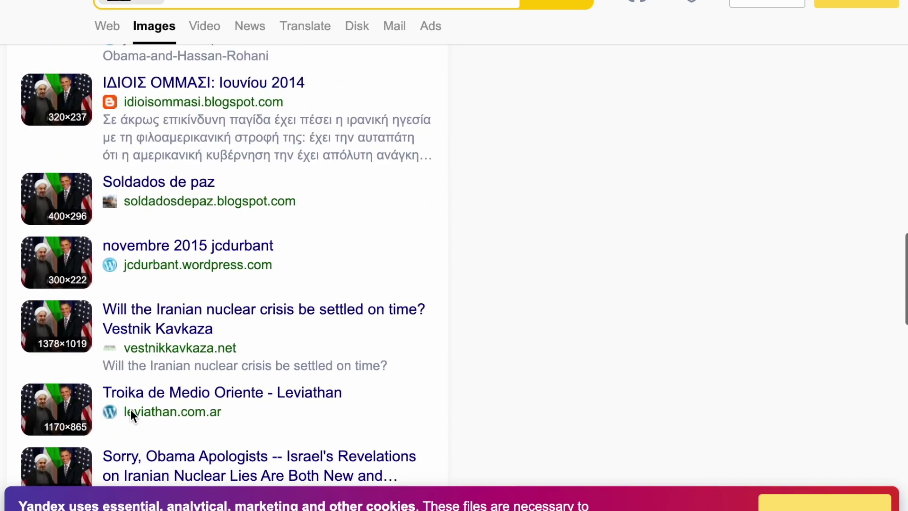
{"action": "scroll", "coordinate": [132, 415], "scroll_direction": "up", "scroll_amount": 1}
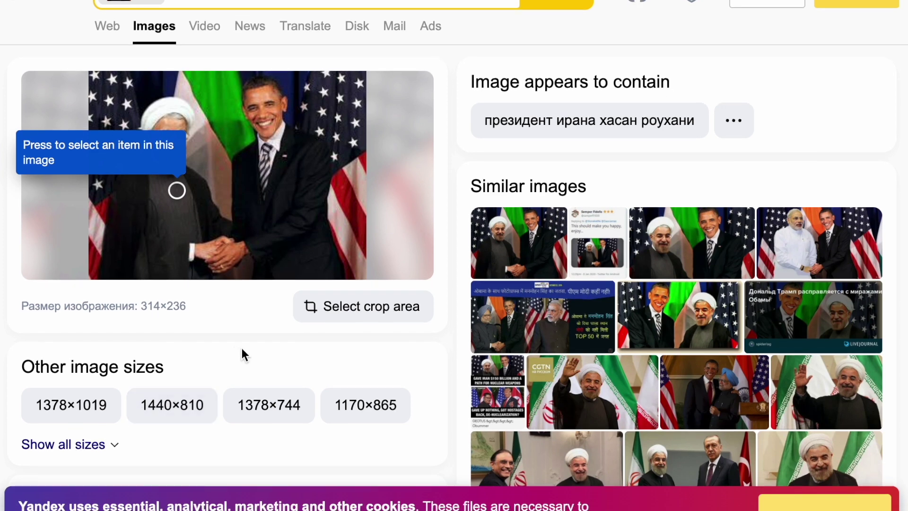
{"action": "scroll", "coordinate": [242, 350], "scroll_direction": "down", "scroll_amount": 2}
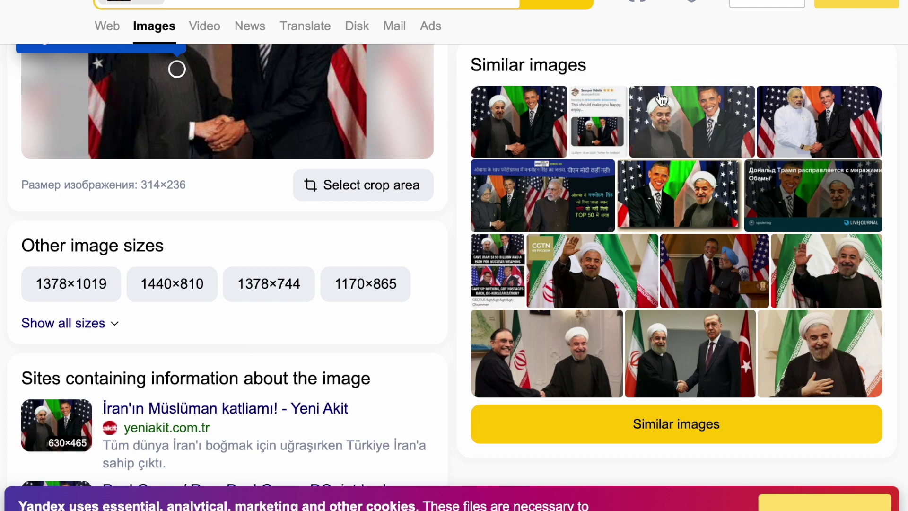
{"action": "scroll", "coordinate": [696, 41], "scroll_direction": "up", "scroll_amount": 2}
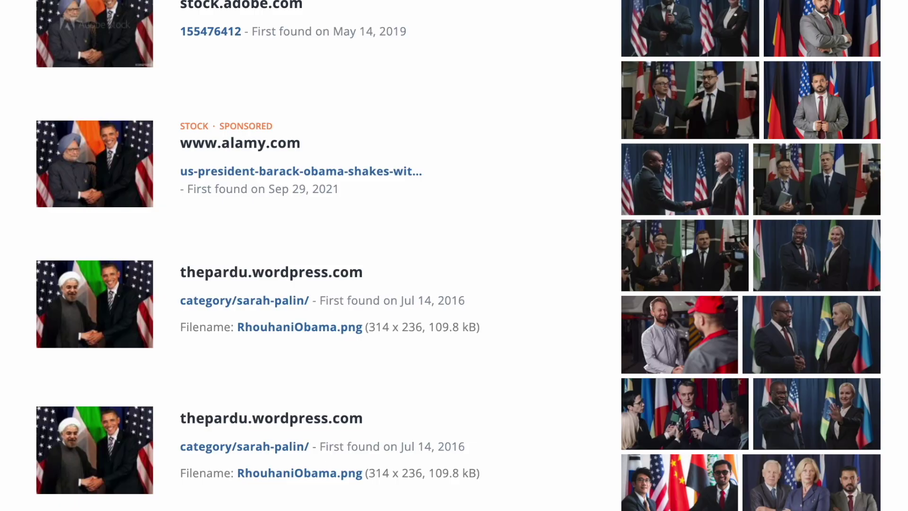
{"action": "scroll", "coordinate": [580, 102], "scroll_direction": "up", "scroll_amount": 8}
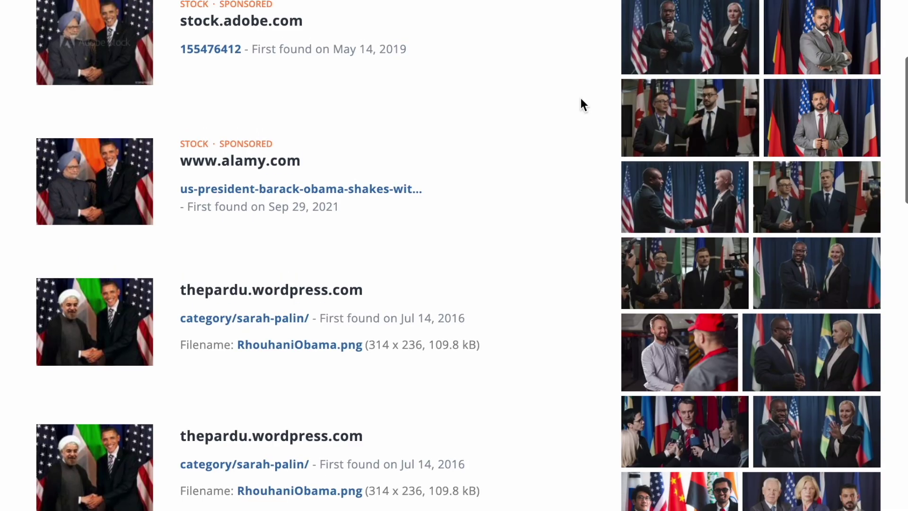